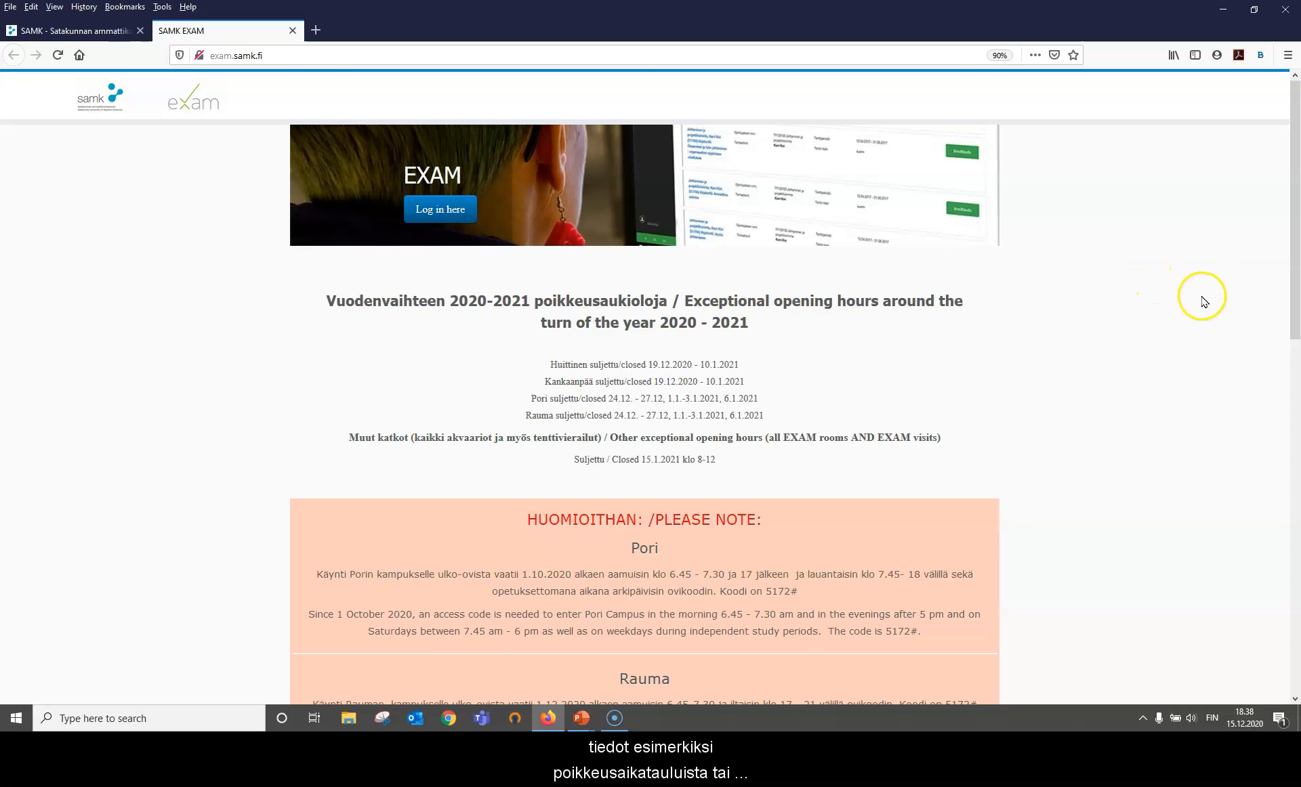
# Open the SAMK EXAM login and select Satakunta University of Applied Sciences for Haka authentication
pyautogui.scroll(-3, 1204, 301)
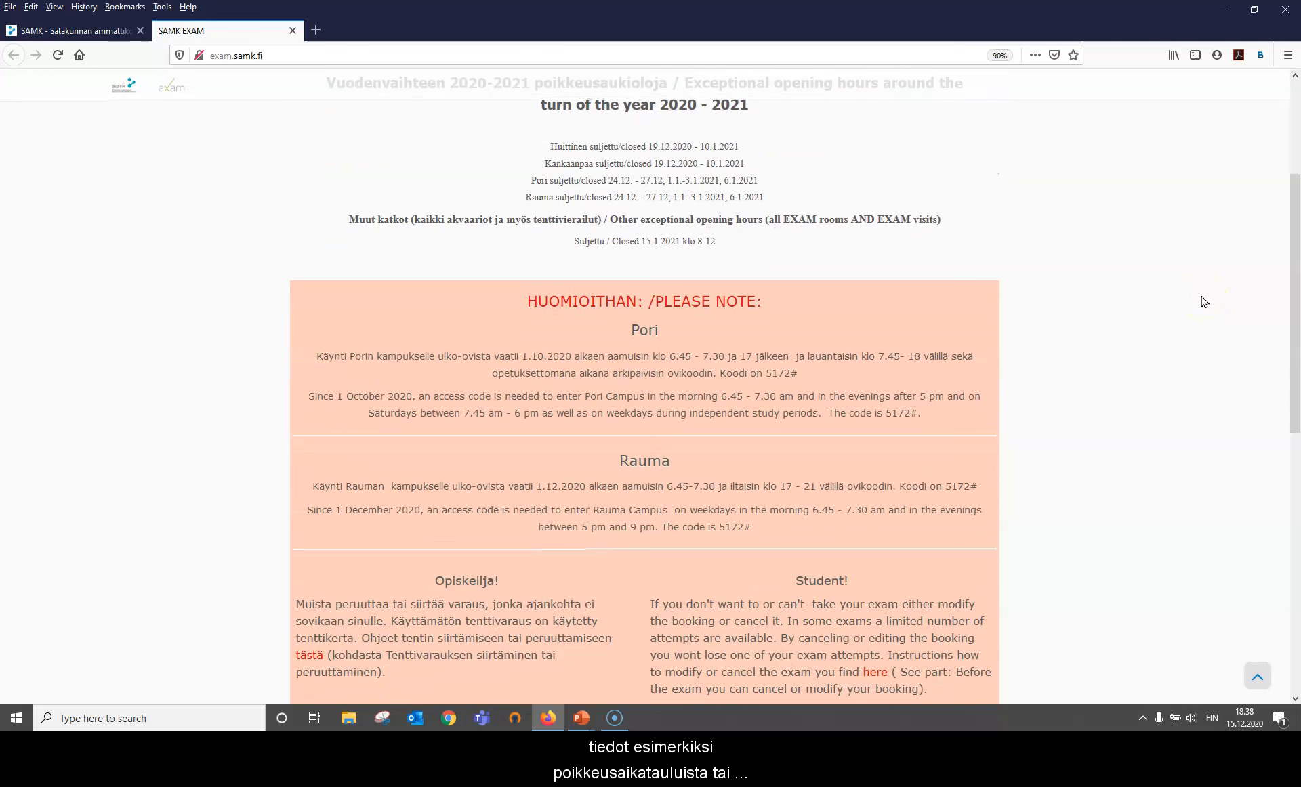
pyautogui.scroll(-5, 1203, 300)
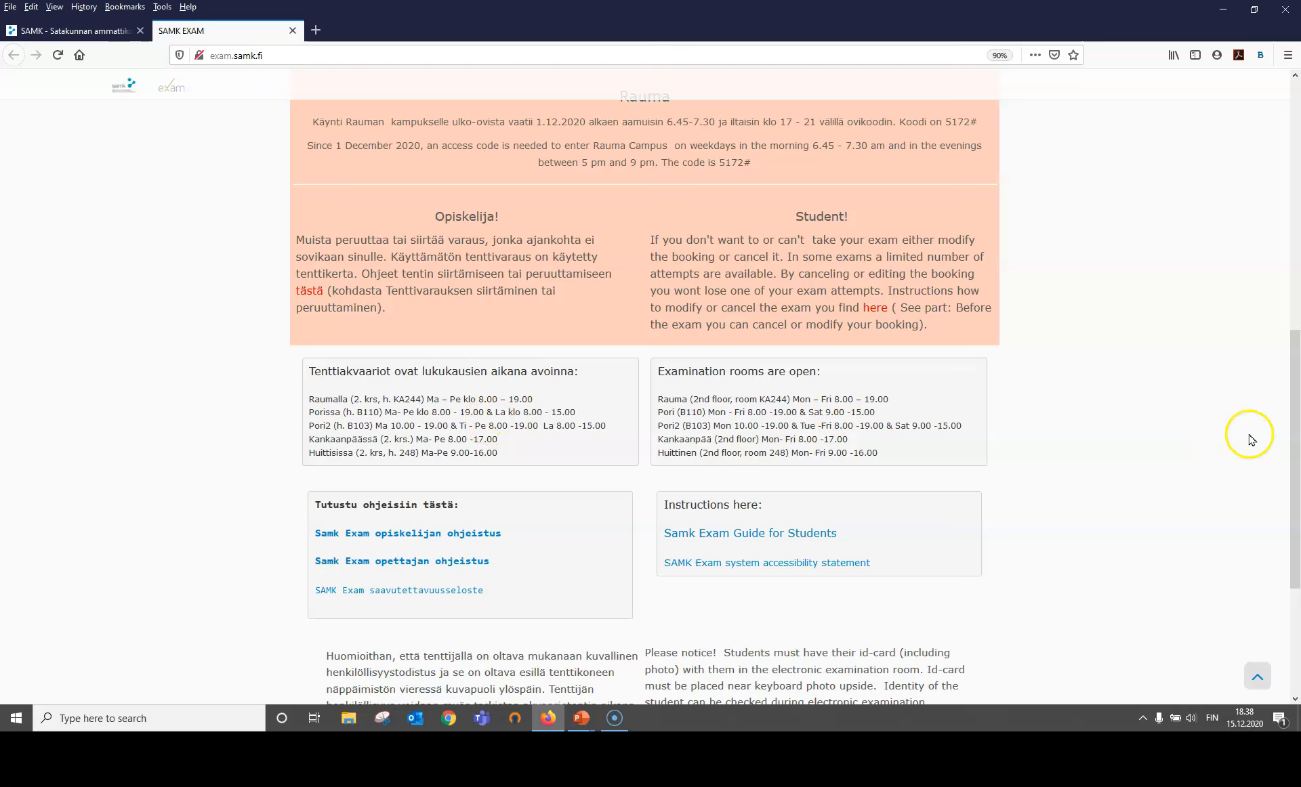
pyautogui.scroll(-1, 1165, 404)
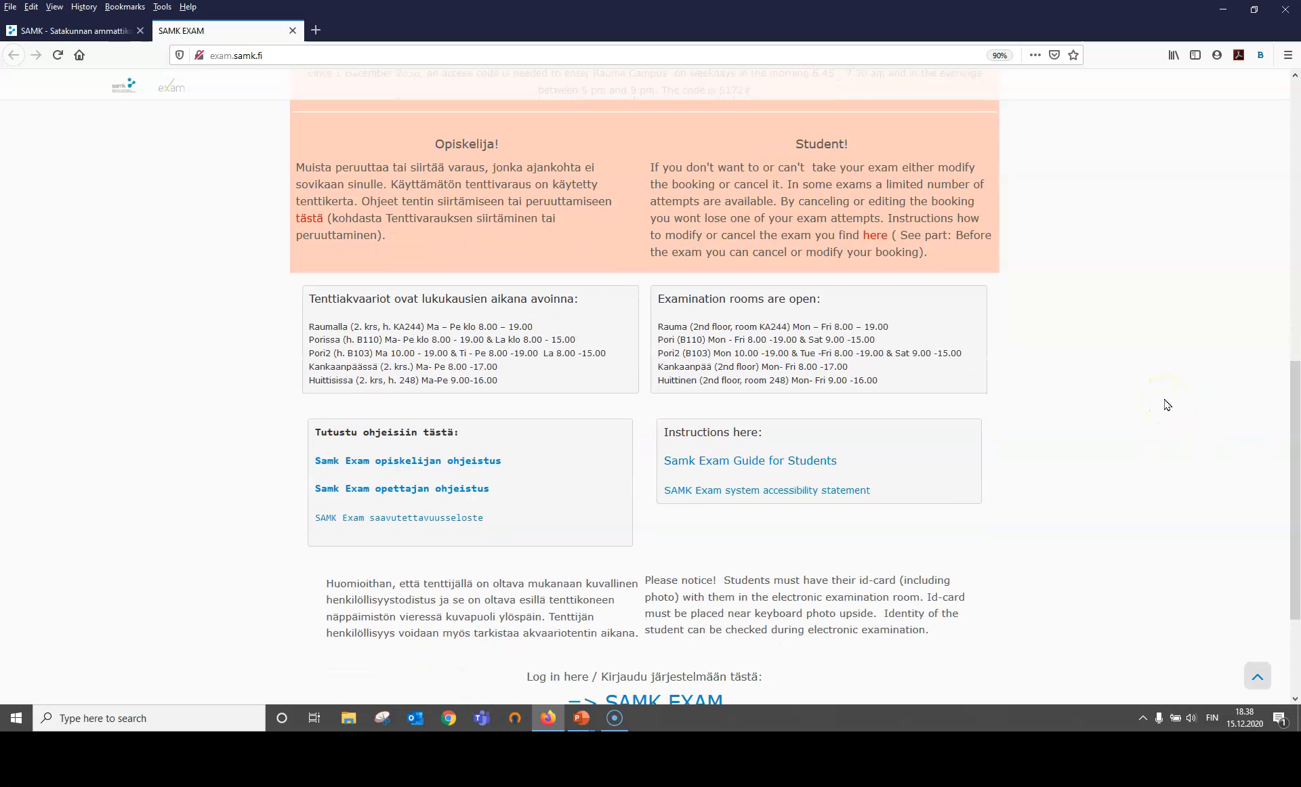
pyautogui.scroll(-1, 1166, 405)
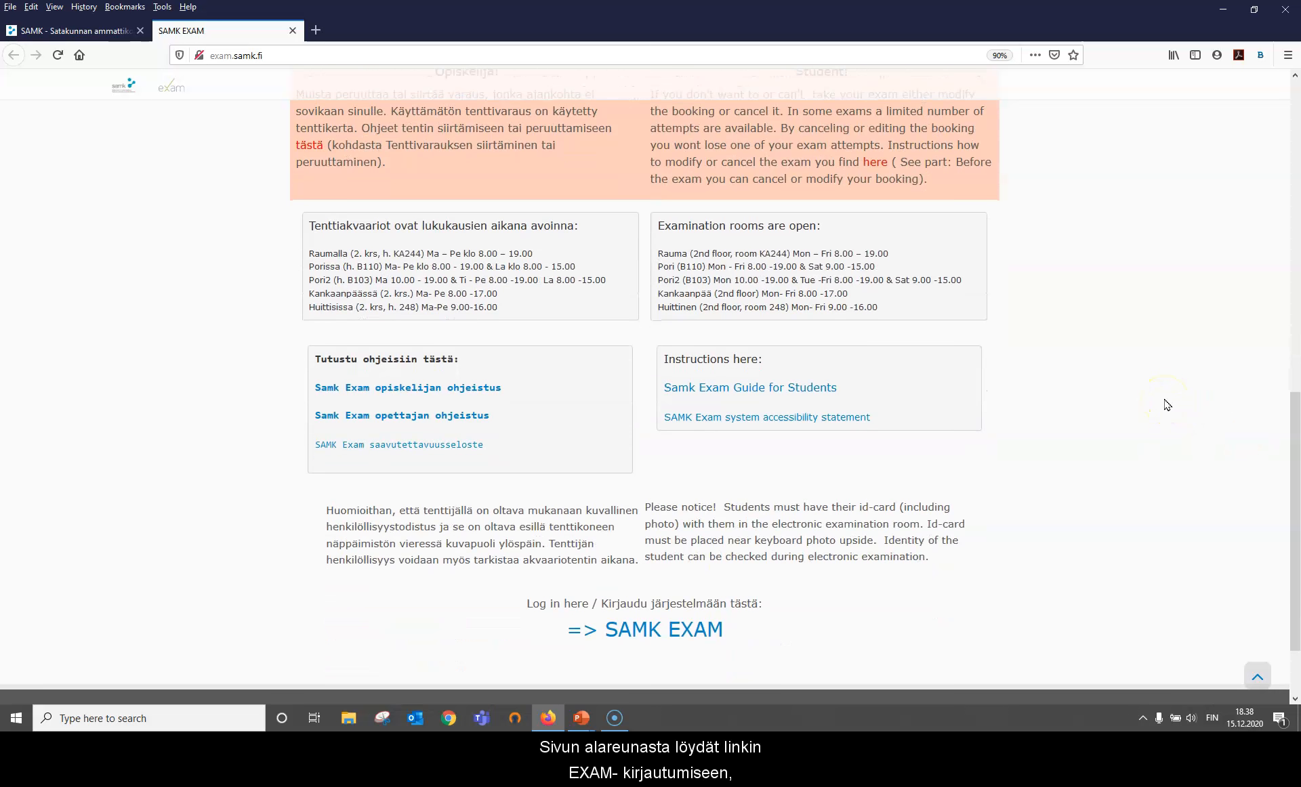
pyautogui.click(675, 634)
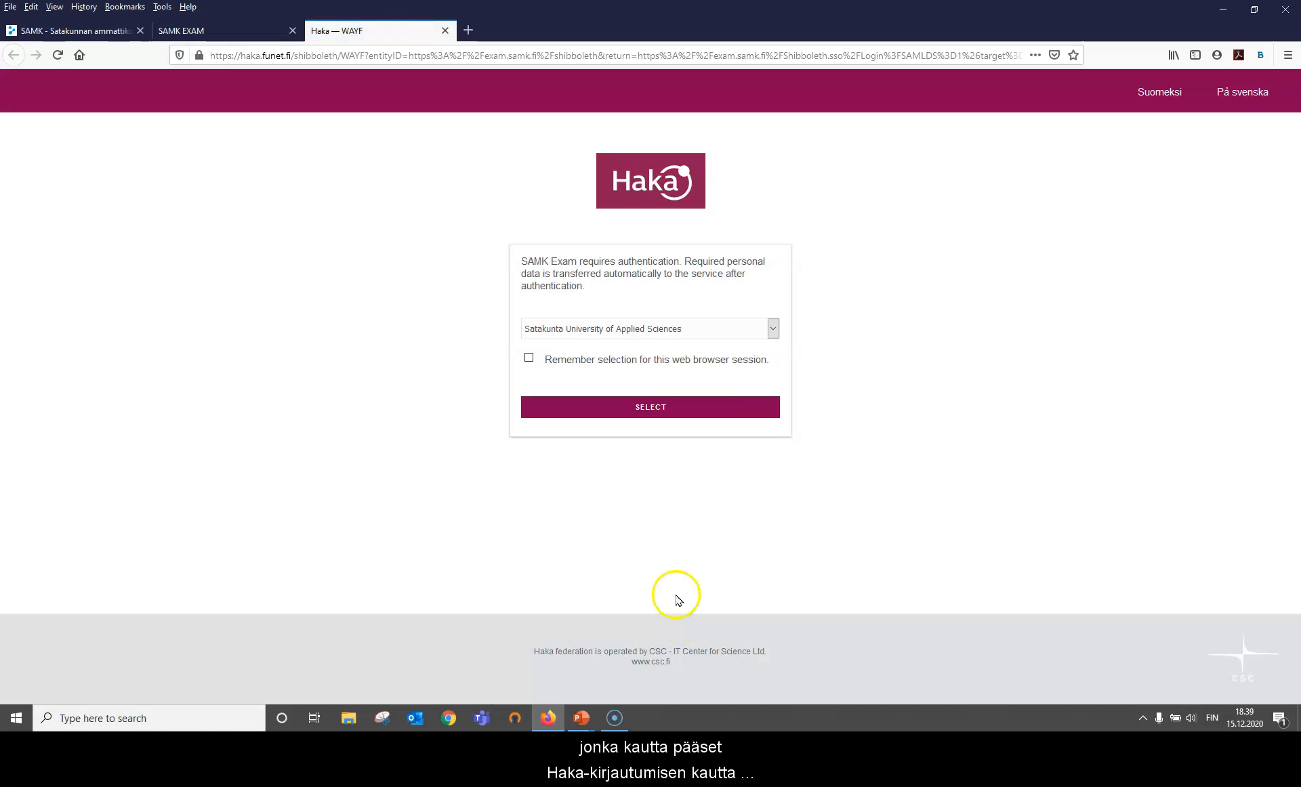
pyautogui.click(652, 410)
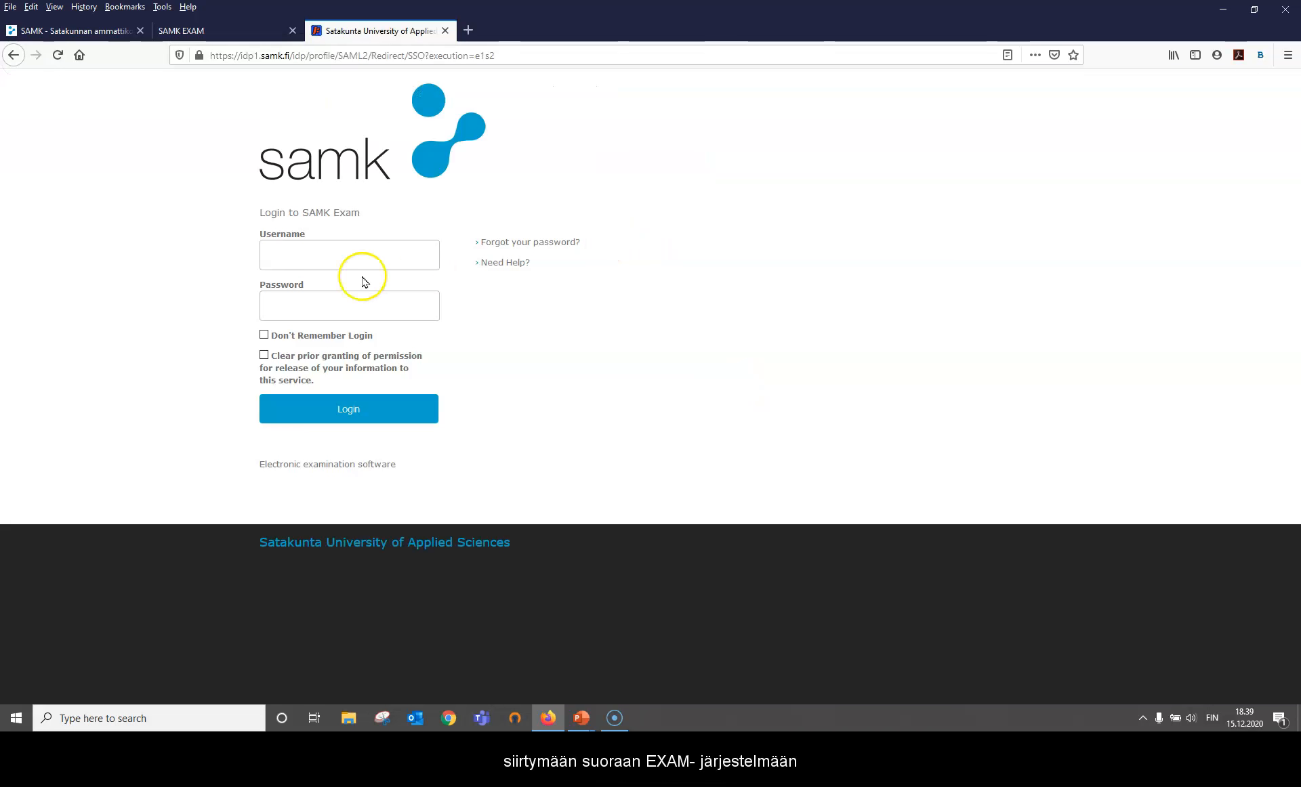
# Fill in the saved student username and password and log in to SAMK Exam
pyautogui.click(365, 246)
pyautogui.click(353, 339)
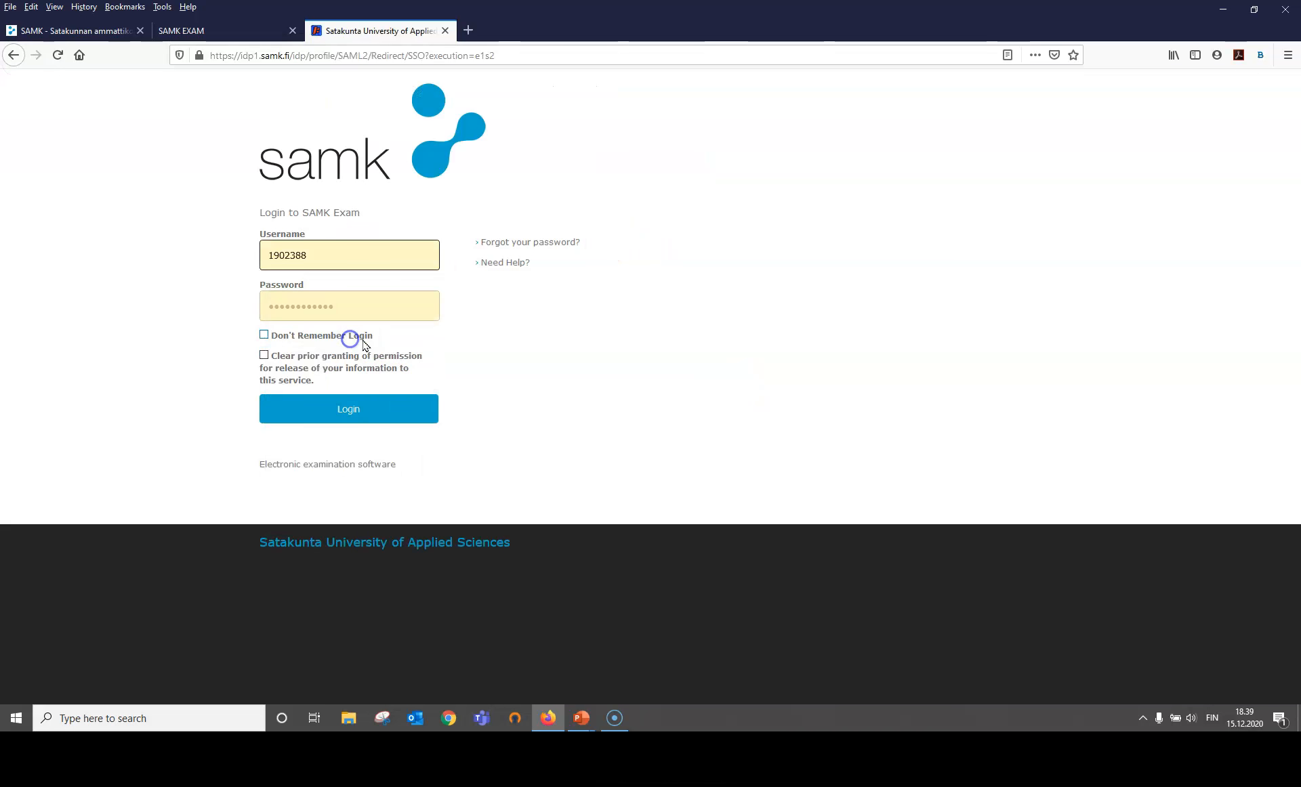
pyautogui.click(375, 420)
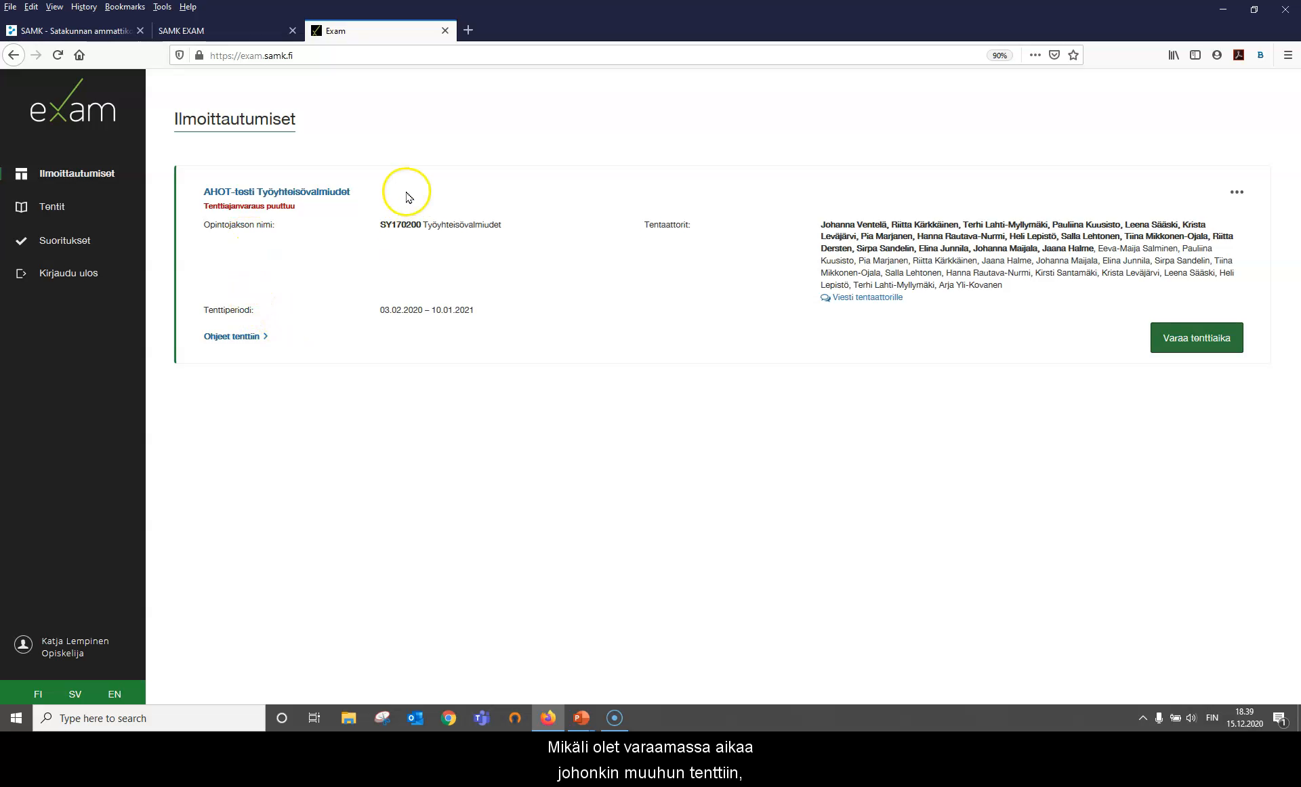
# Start booking an exam time for AHOT-testi Työyhteisövalmiudet and choose Pori as the exam room
pyautogui.click(49, 215)
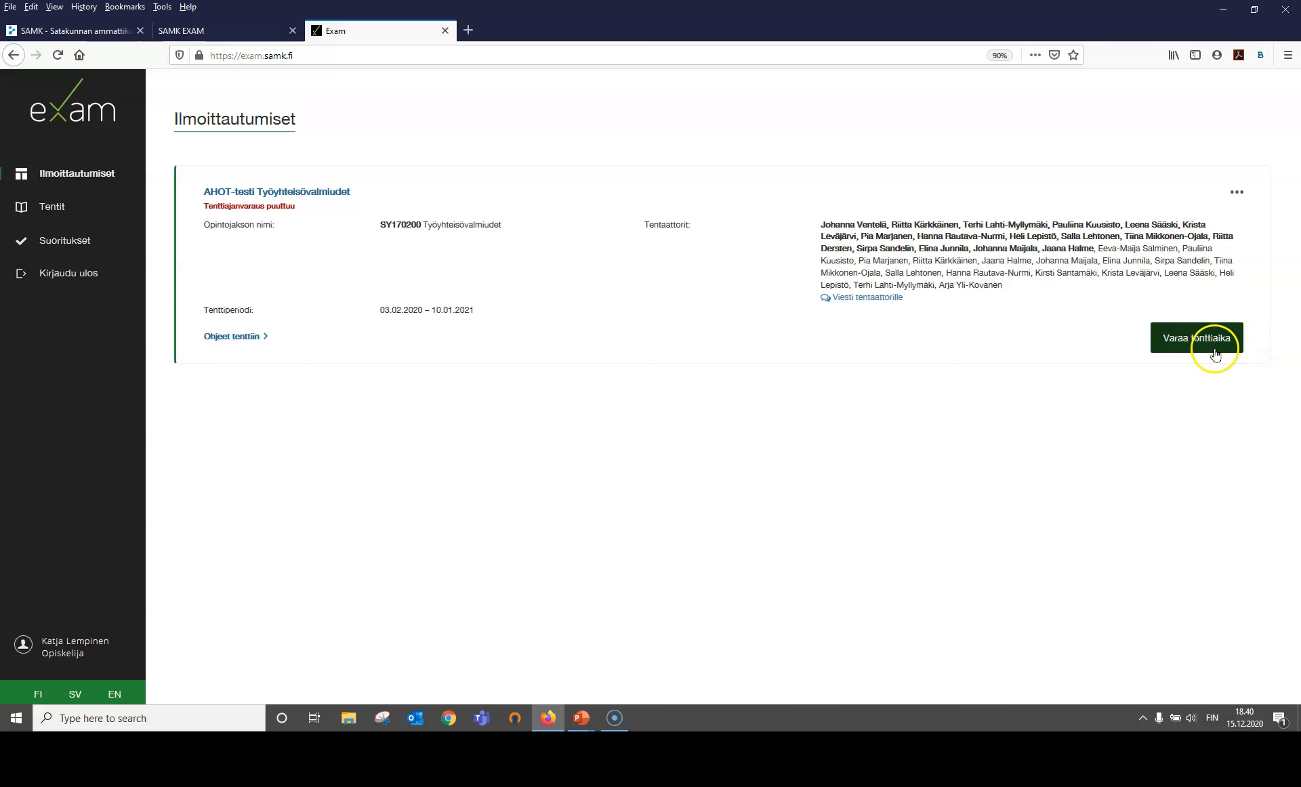
pyautogui.click(1176, 332)
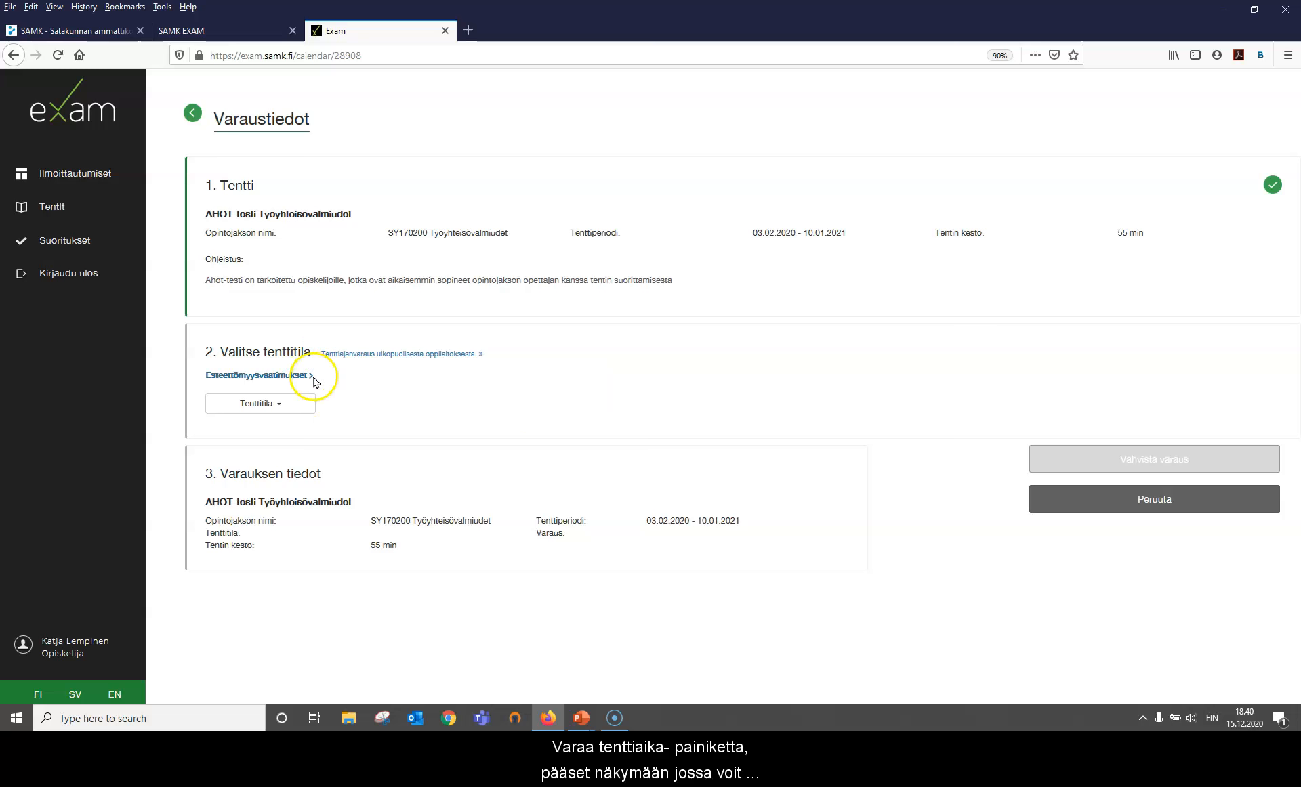
pyautogui.click(285, 413)
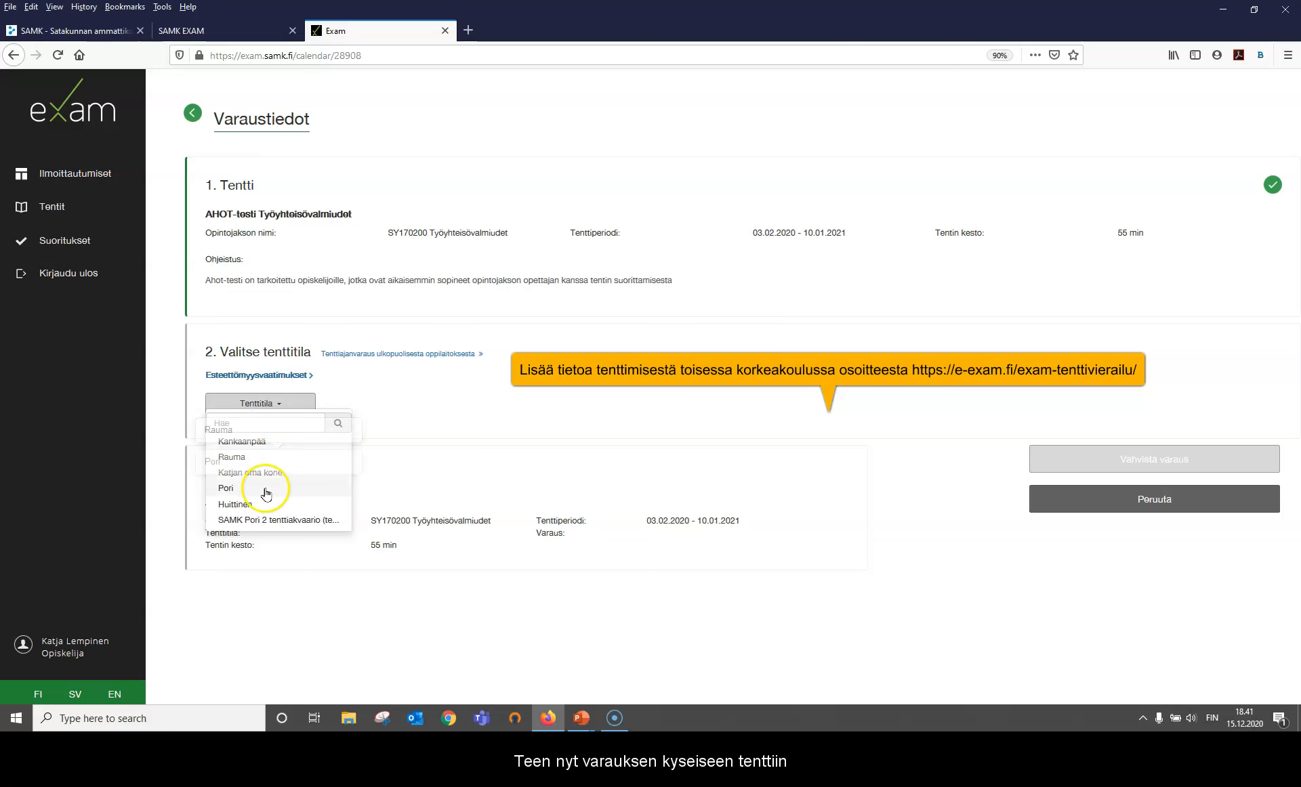
pyautogui.click(238, 492)
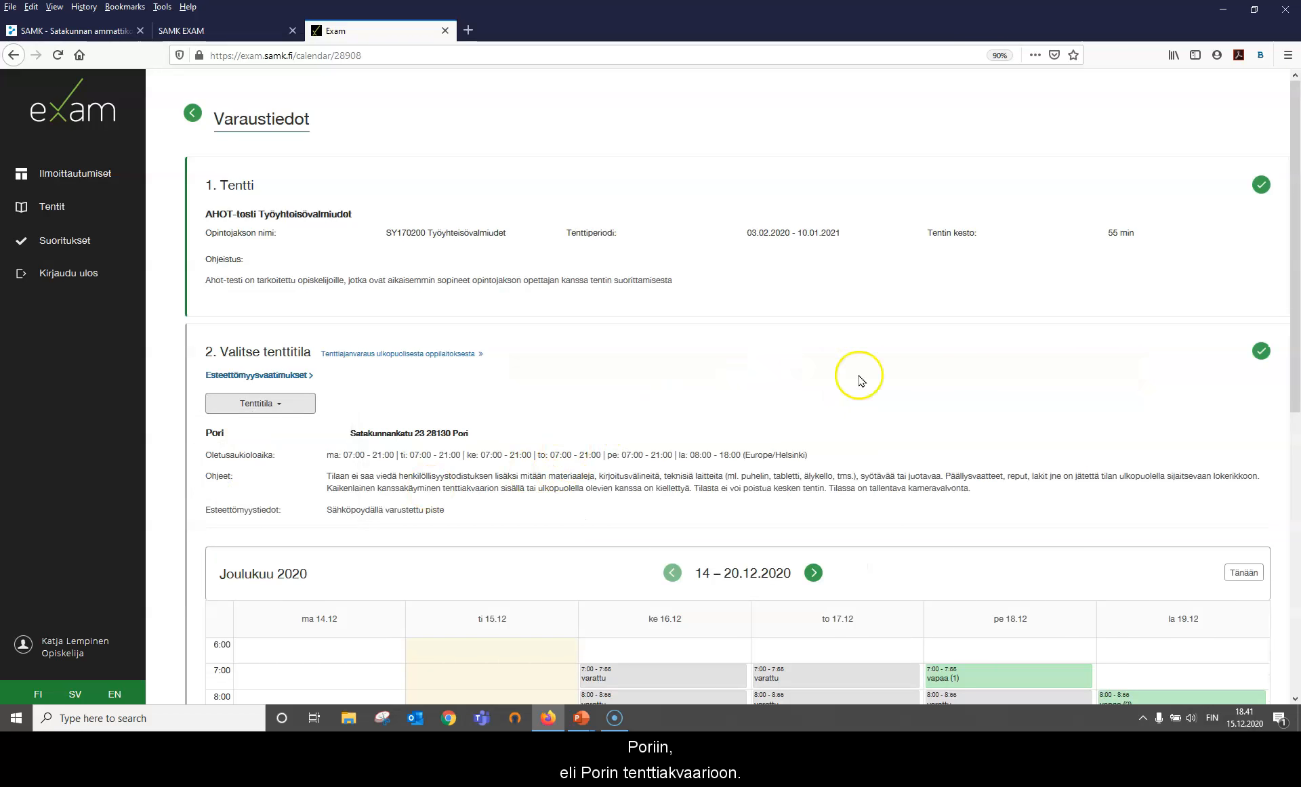
# Advance the booking calendar to the week 28.12.2020 – 3.1.2021 and select the 7:00 slot on Wednesday 30.12
pyautogui.scroll(-4, 855, 369)
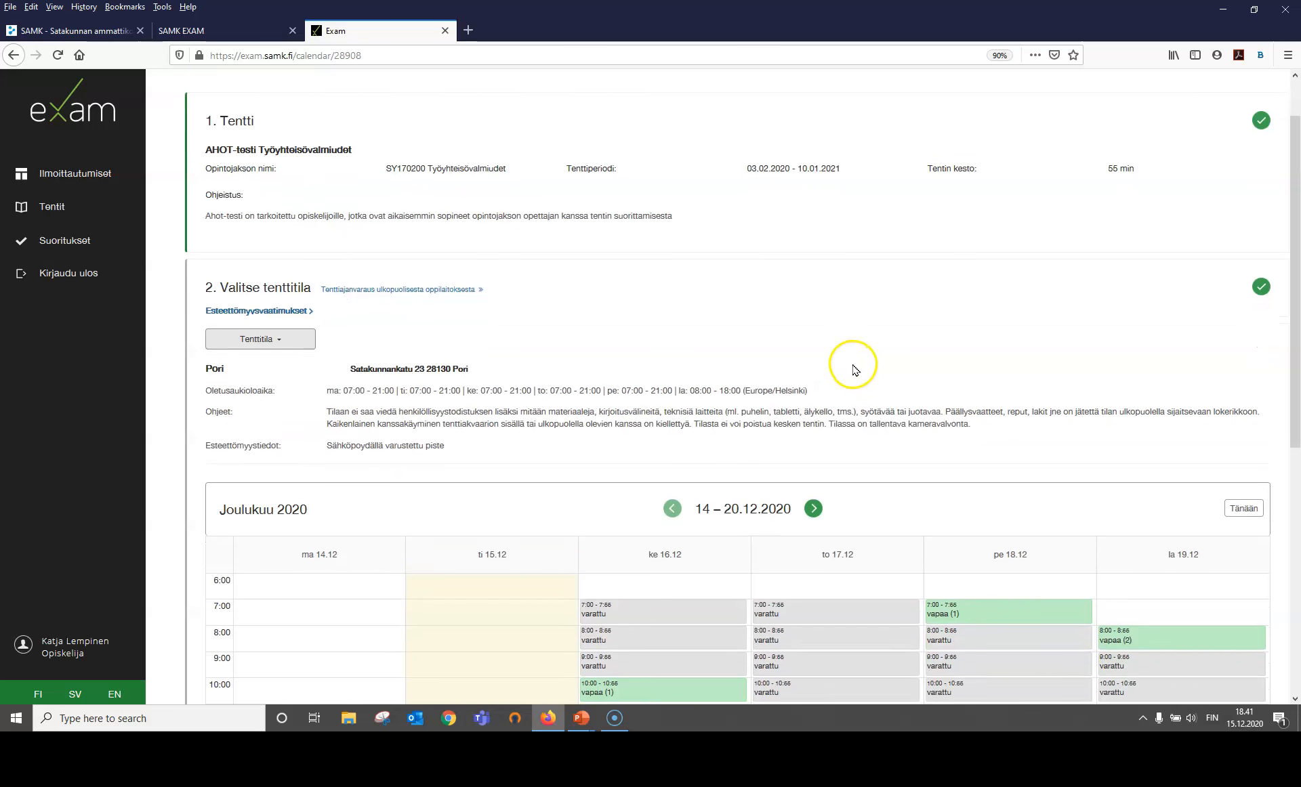
pyautogui.scroll(-3, 855, 370)
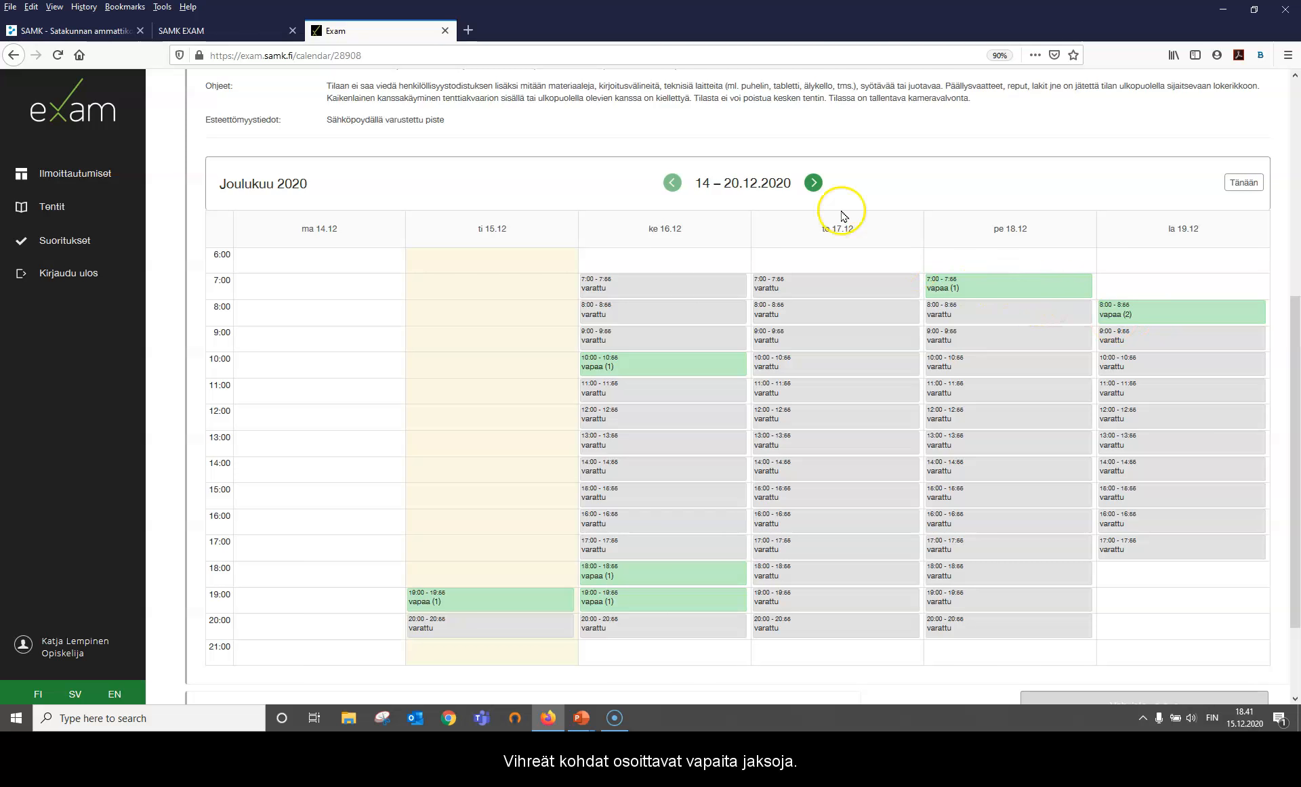
pyautogui.click(813, 183)
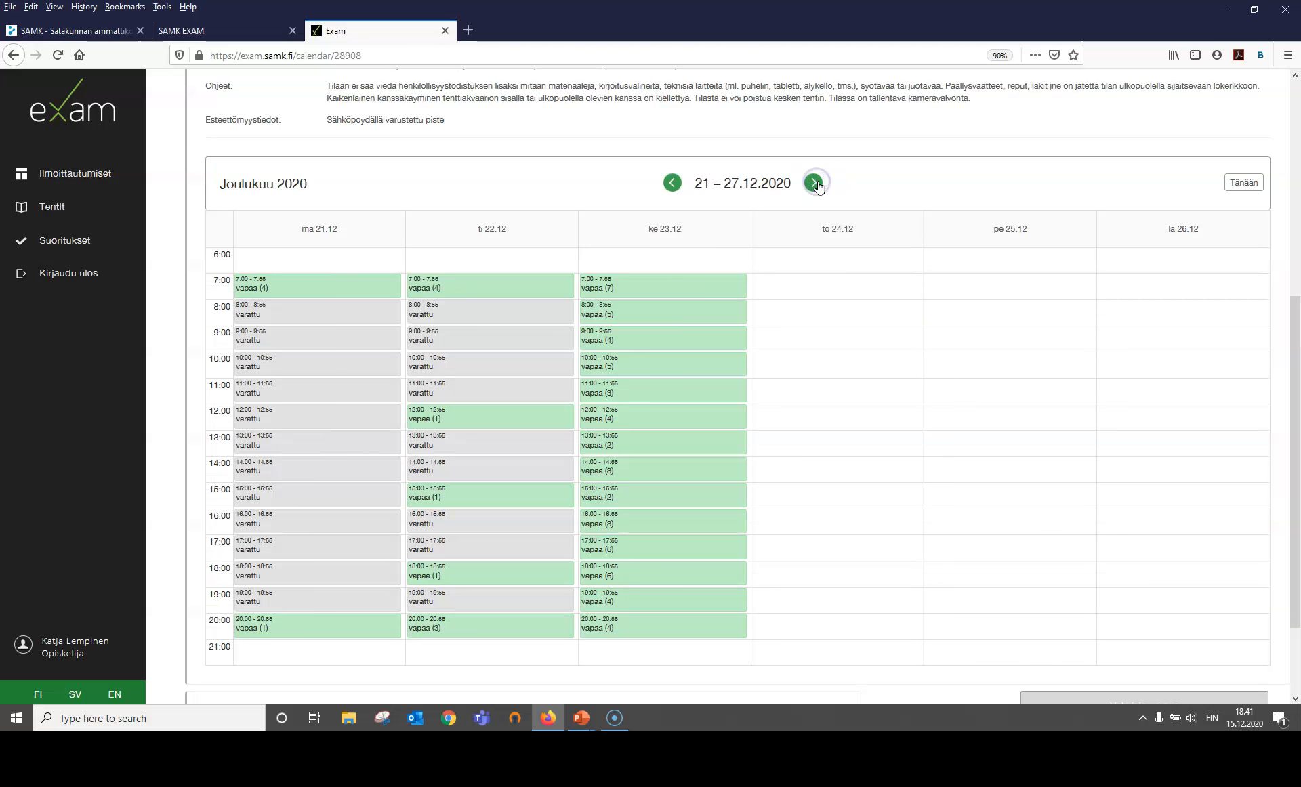
pyautogui.click(815, 183)
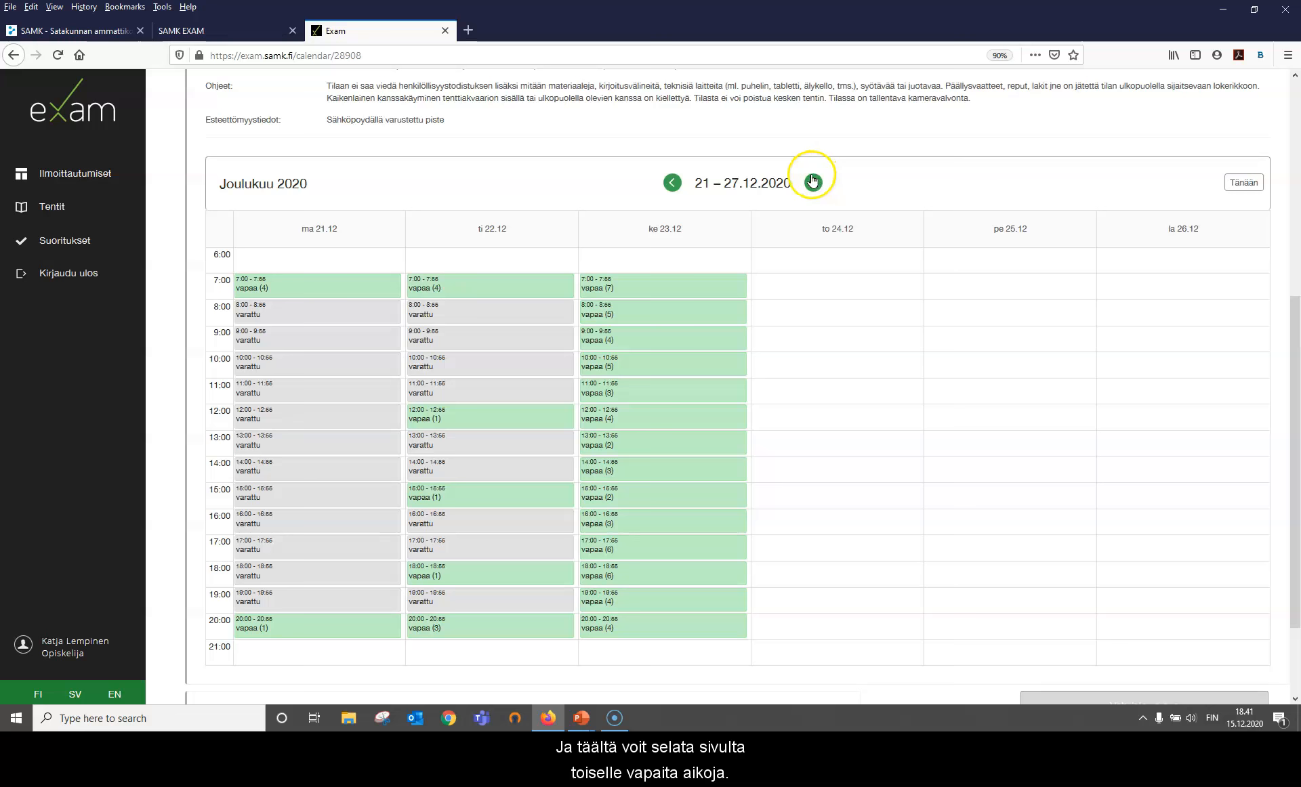
pyautogui.click(812, 184)
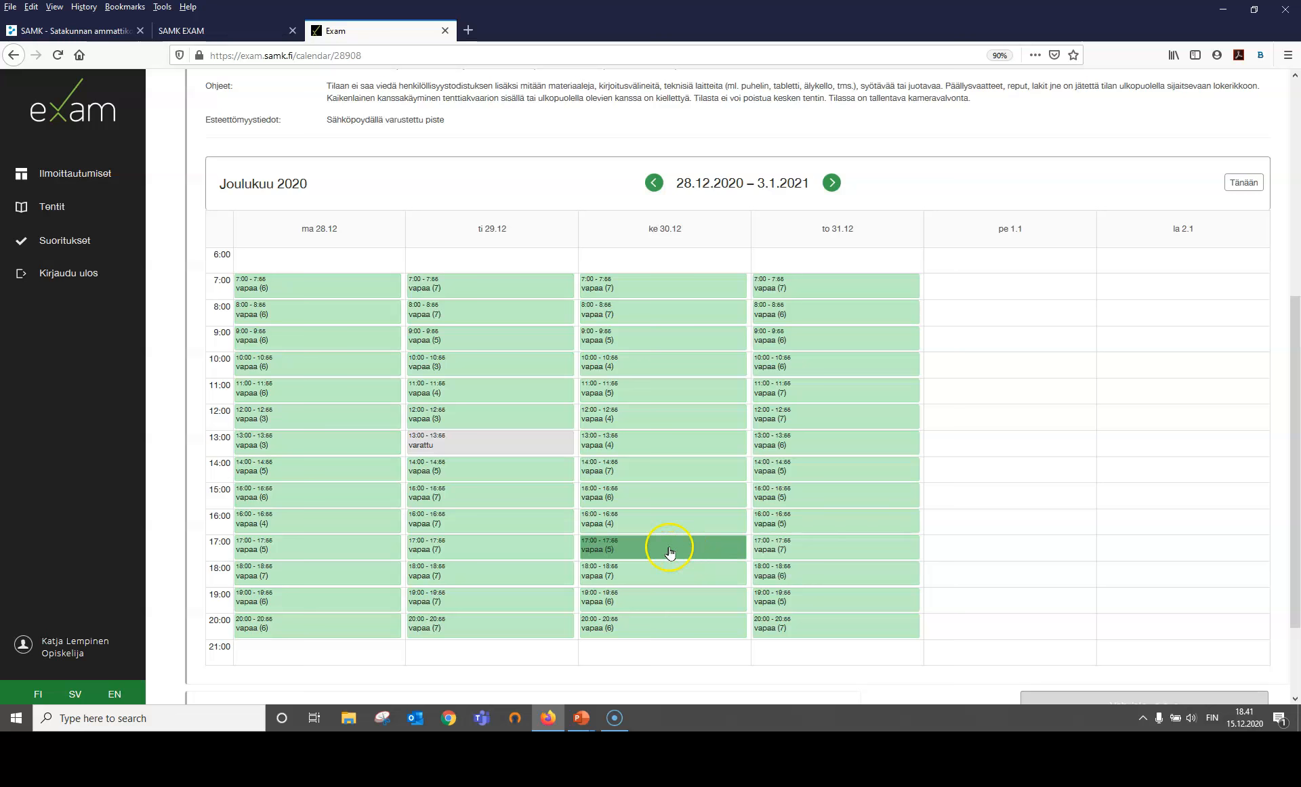
pyautogui.click(643, 290)
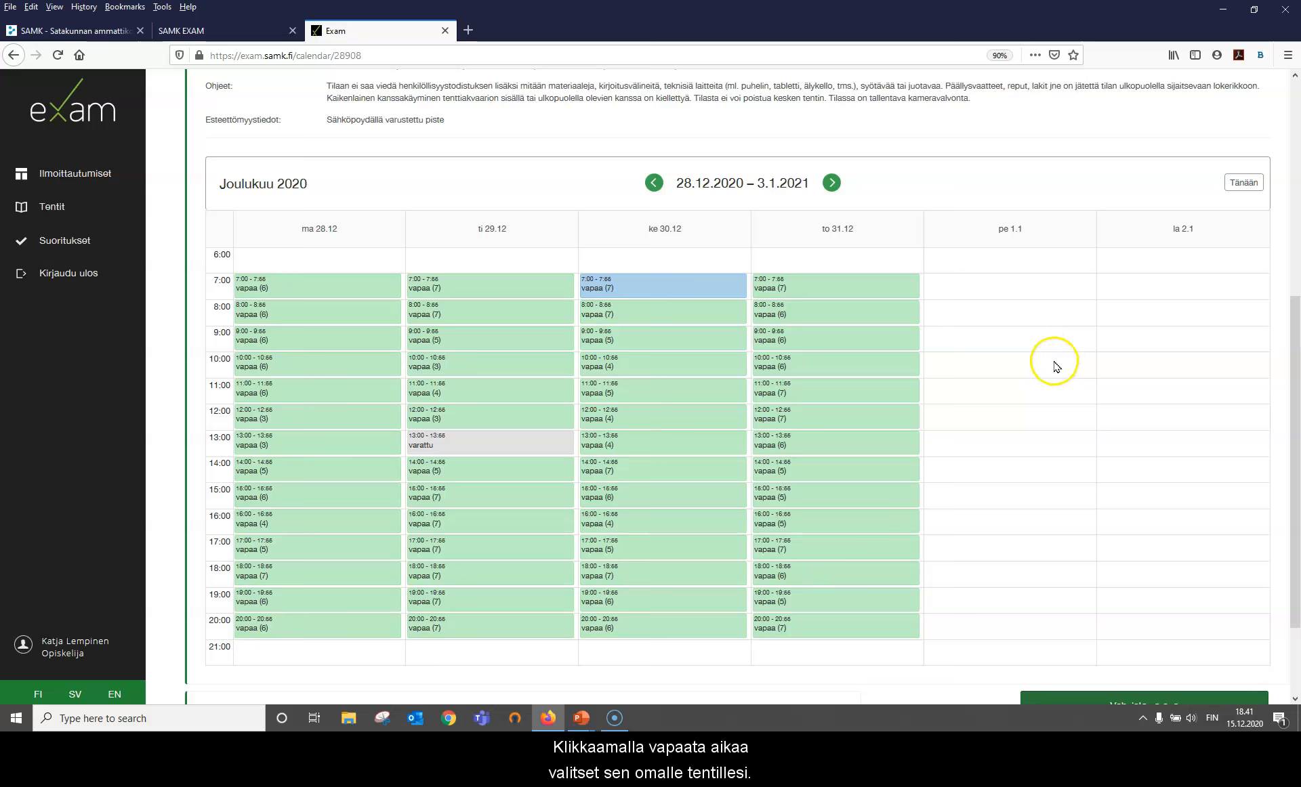
# Change the selected slot to Tuesday 29.12.2020 at 20:00 and confirm the reservation
pyautogui.scroll(-2, 1054, 367)
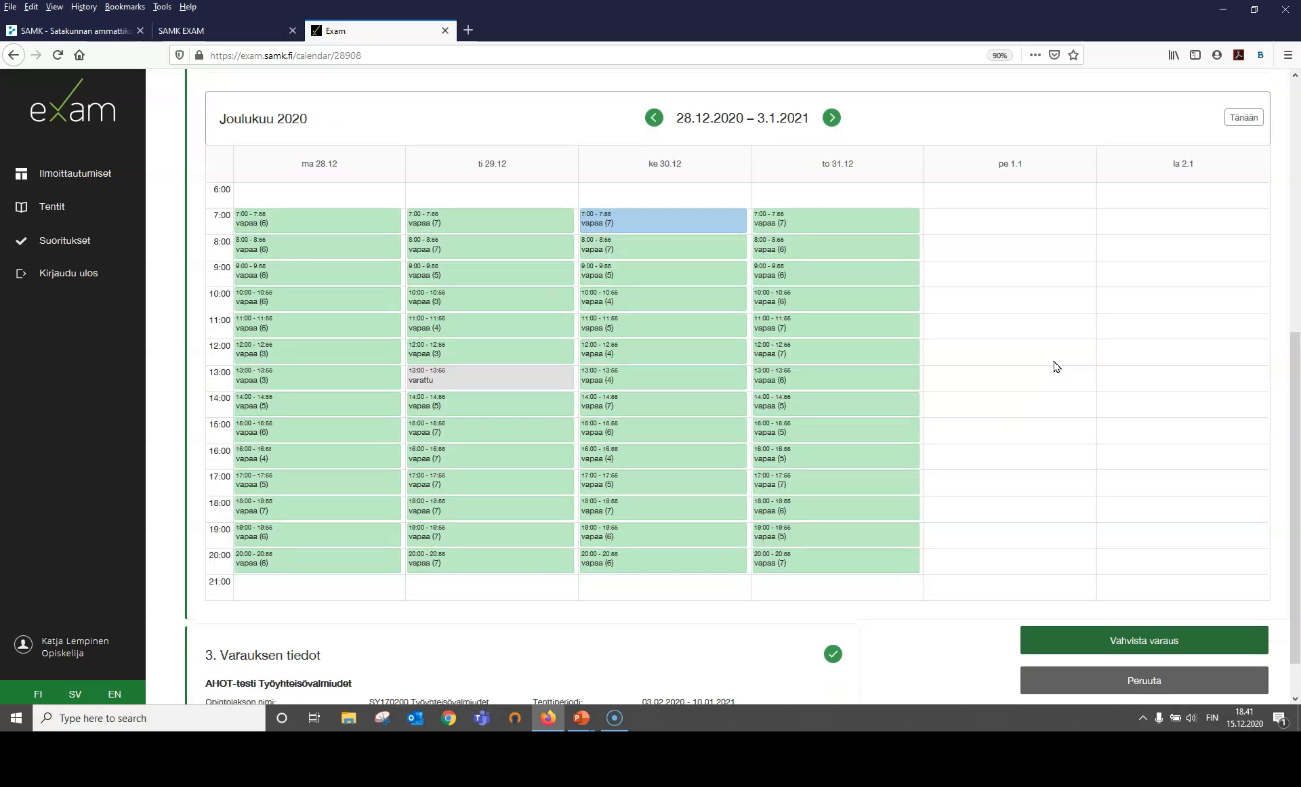
pyautogui.scroll(-2, 1054, 366)
pyautogui.click(644, 171)
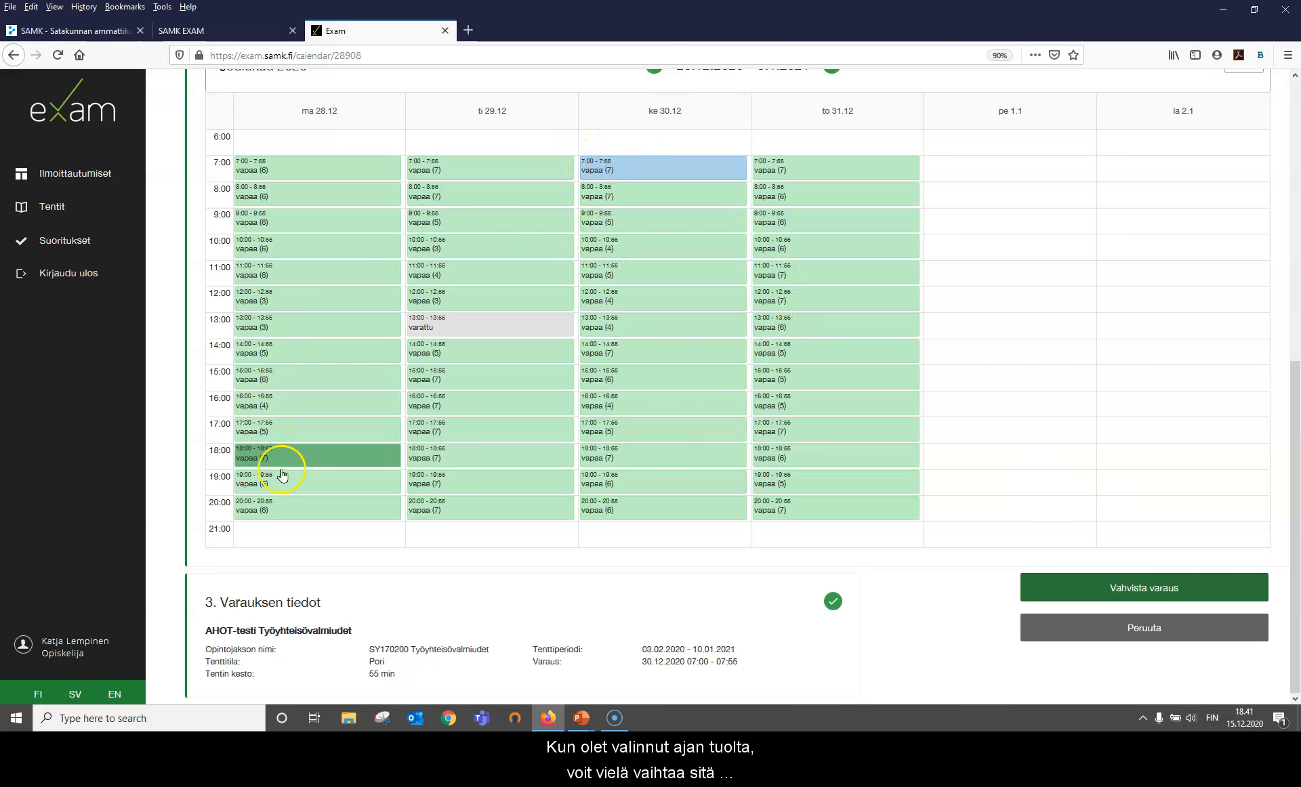
pyautogui.click(458, 510)
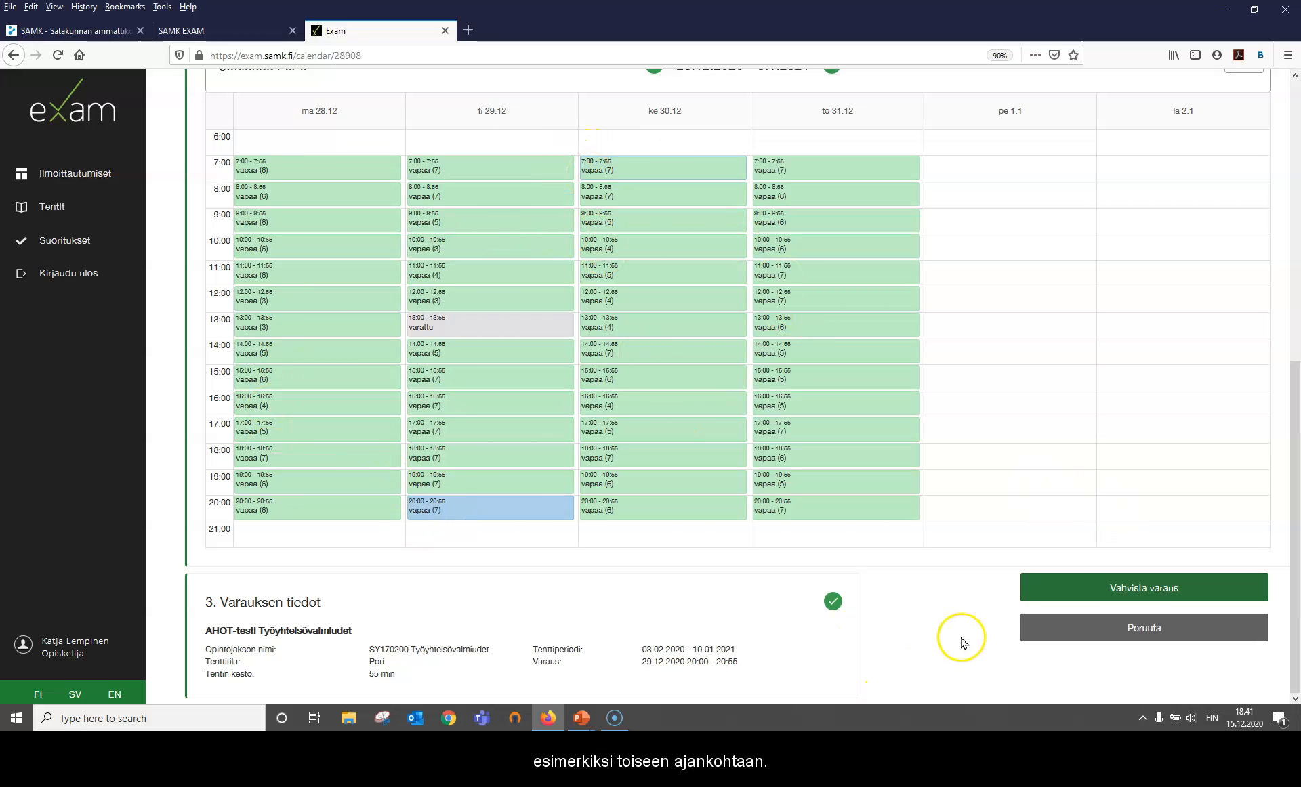
pyautogui.scroll(1, 961, 632)
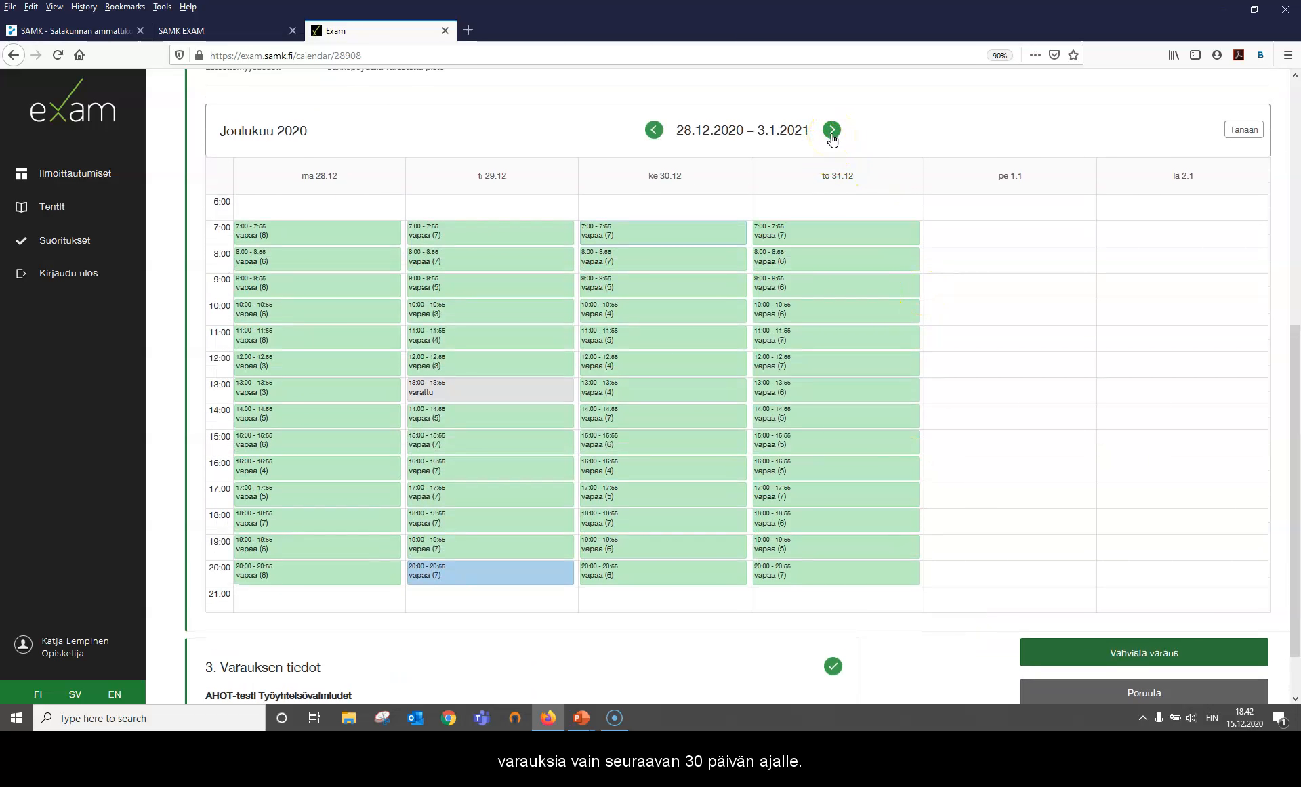
pyautogui.scroll(-1, 962, 644)
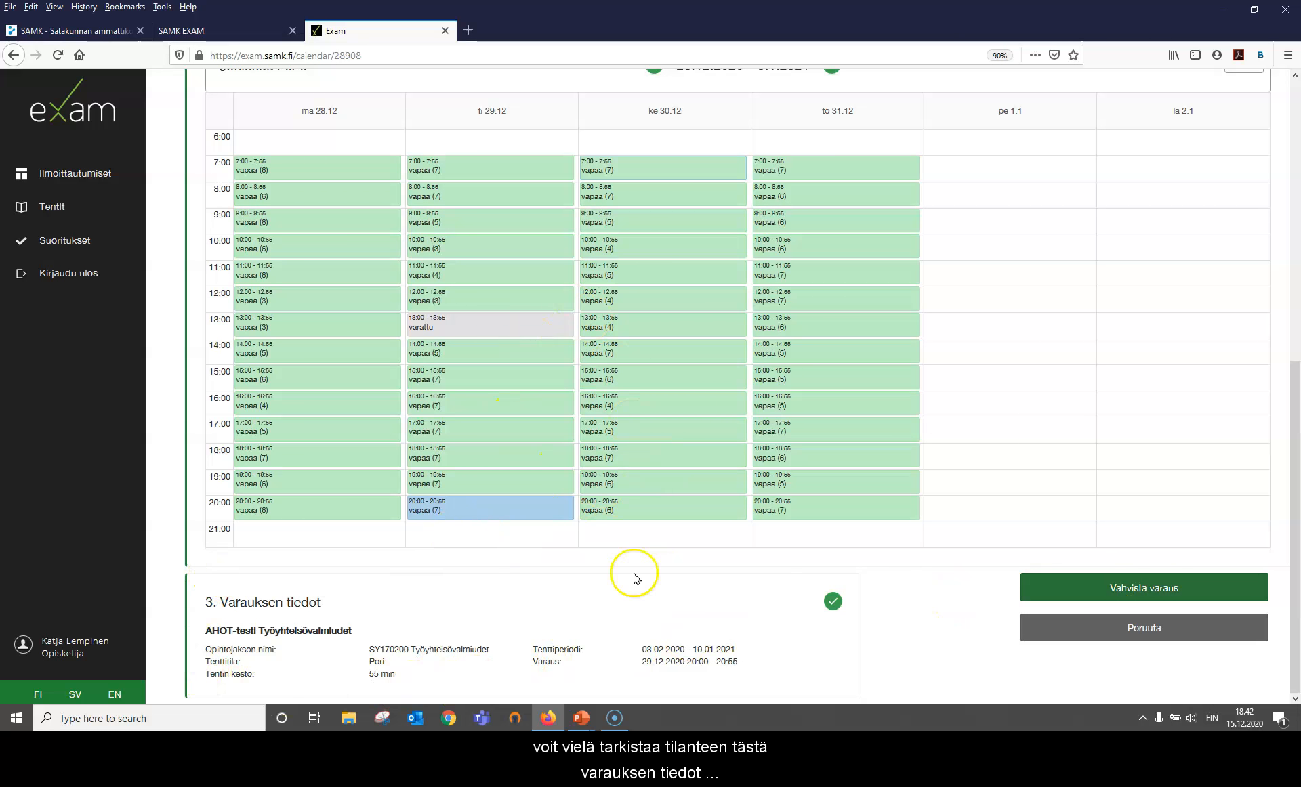
pyautogui.click(1139, 589)
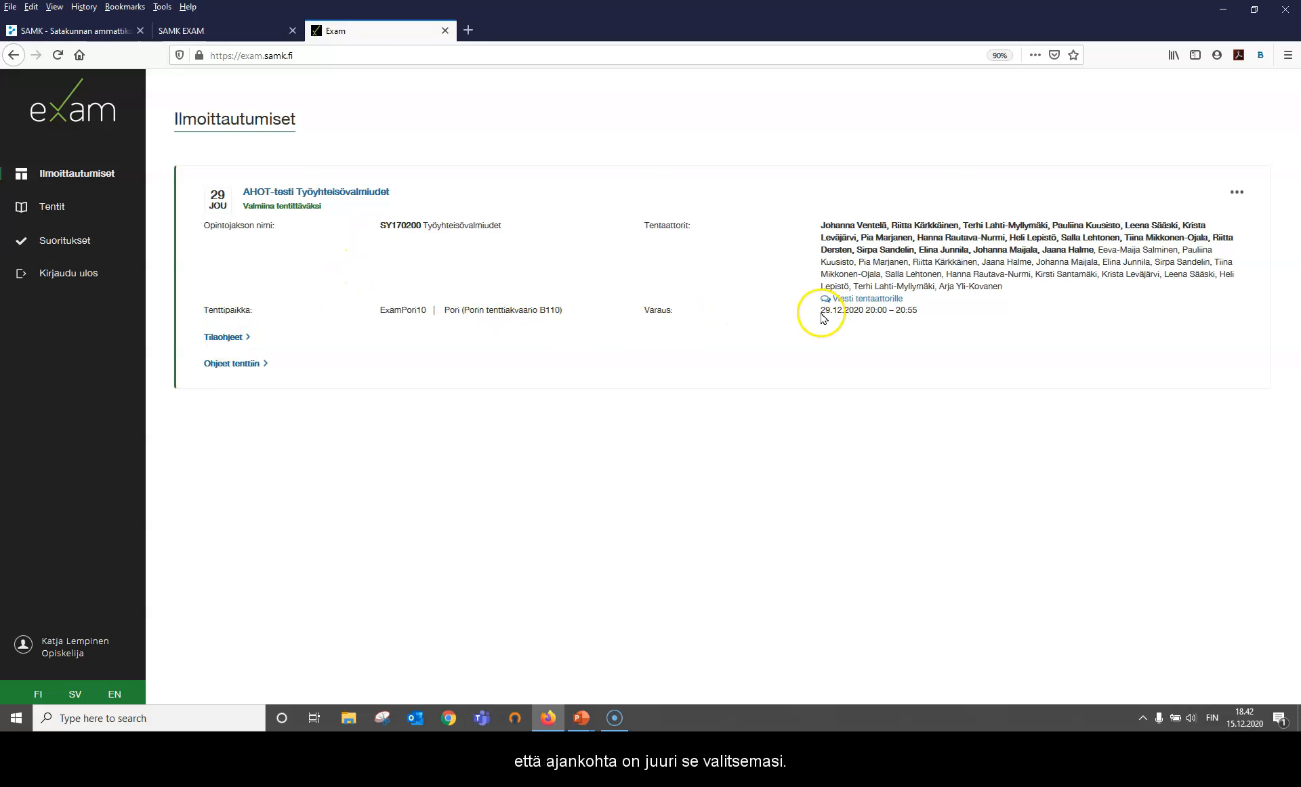
# Check the reservation's time and exam computer, and expand the room instructions and the exam instructions
pyautogui.moveTo(847, 308); pyautogui.dragTo(929, 313)
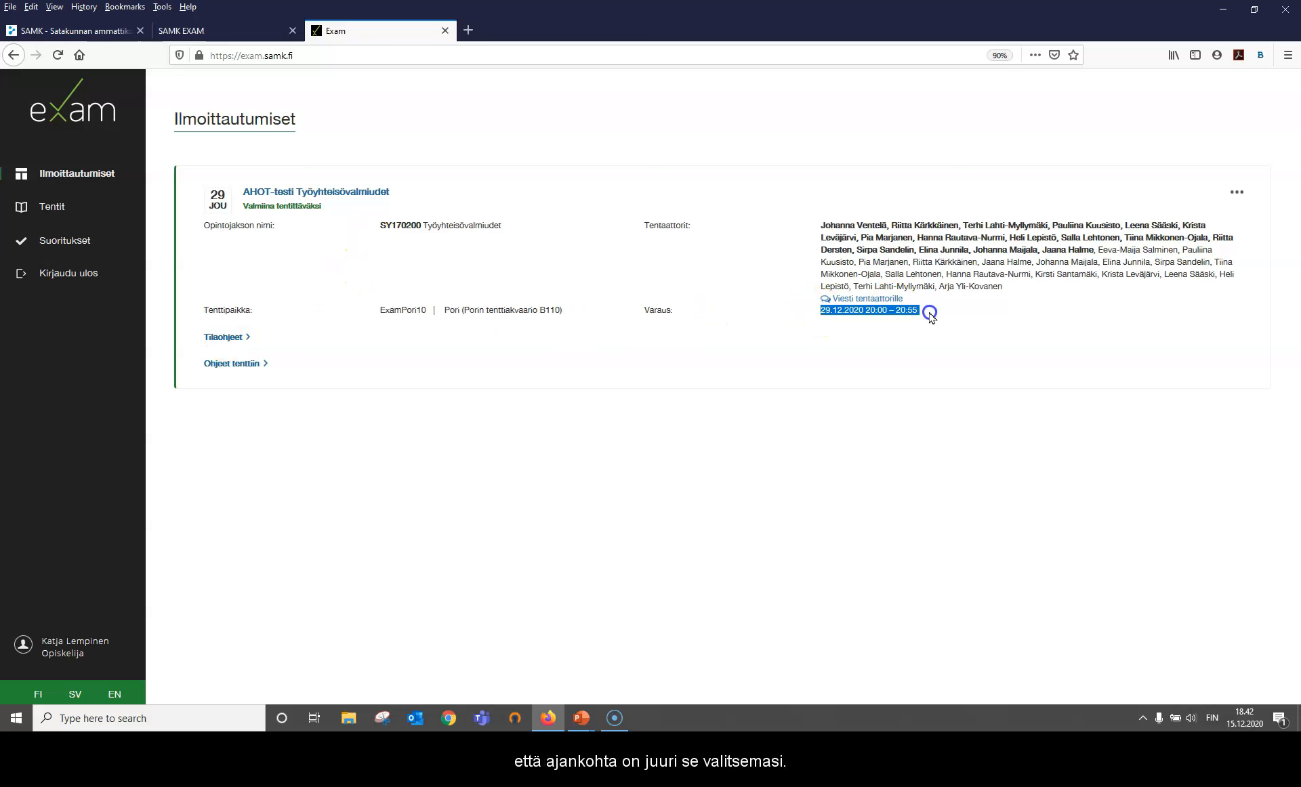
pyautogui.moveTo(377, 311); pyautogui.dragTo(428, 310)
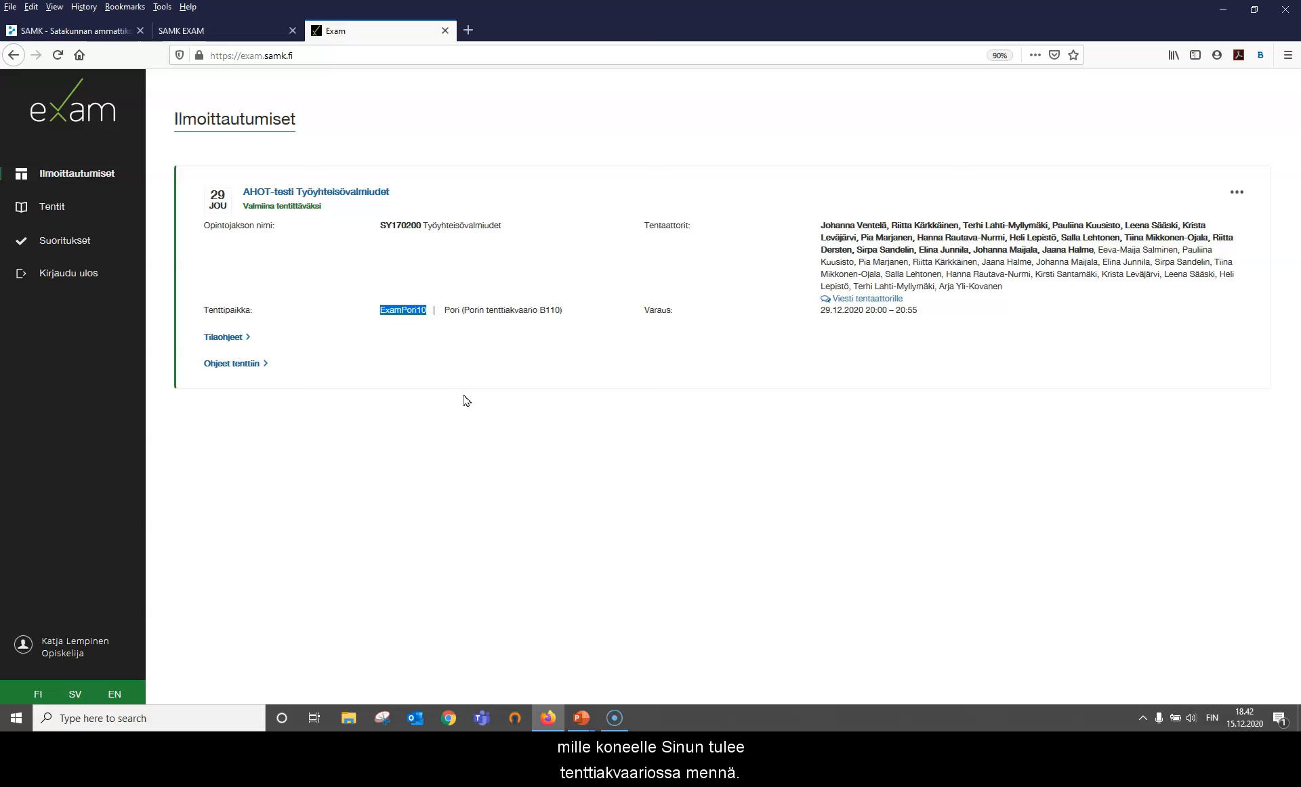
pyautogui.click(249, 337)
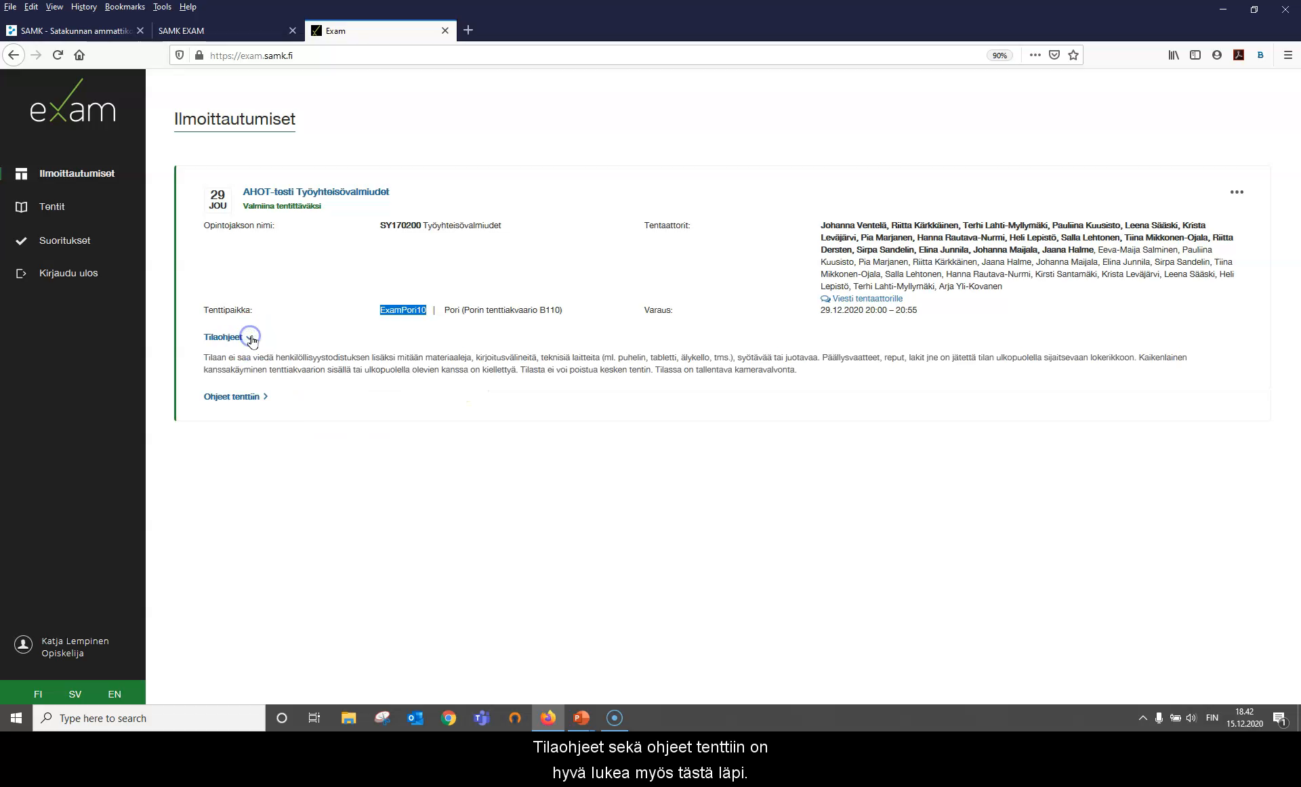
pyautogui.click(261, 397)
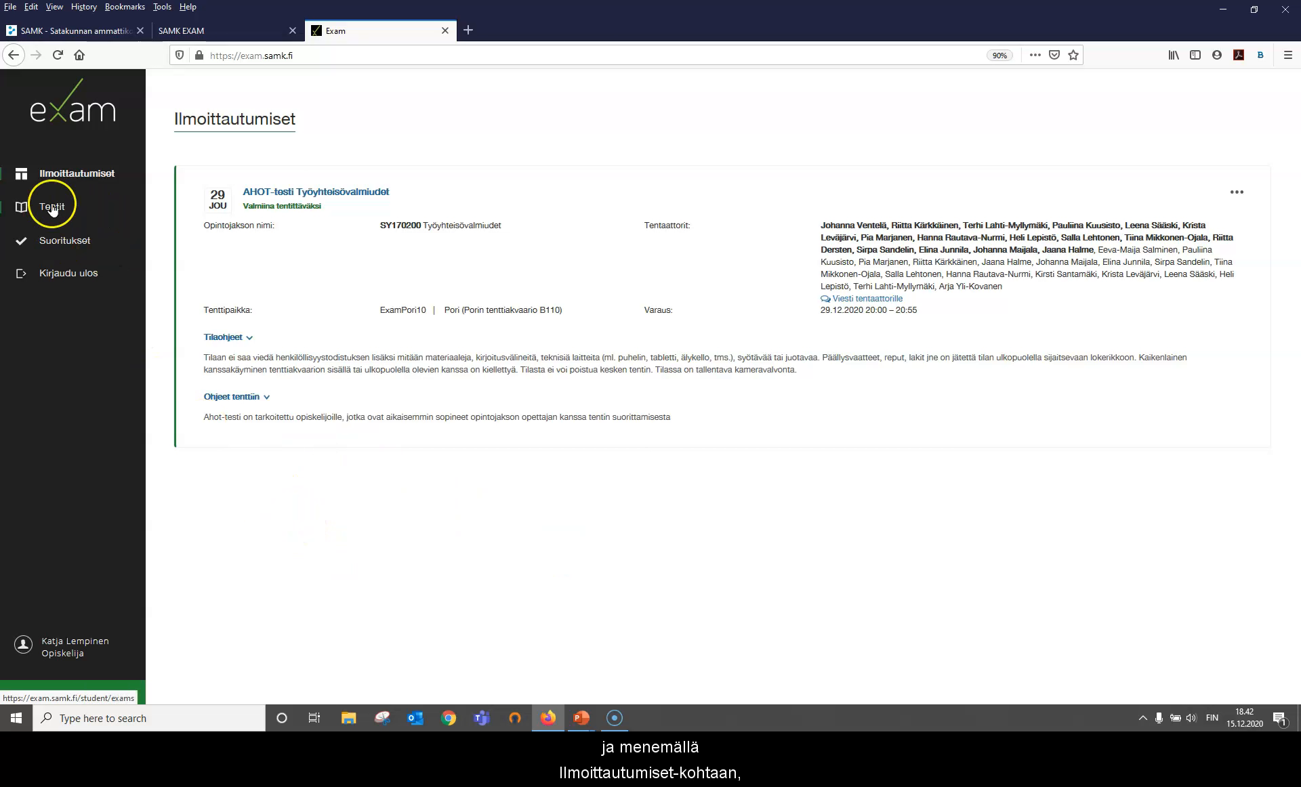
# Open the options for changing the AHOT-testi Työyhteisövalmiudet registration on the Ilmoittautumiset page
pyautogui.click(66, 177)
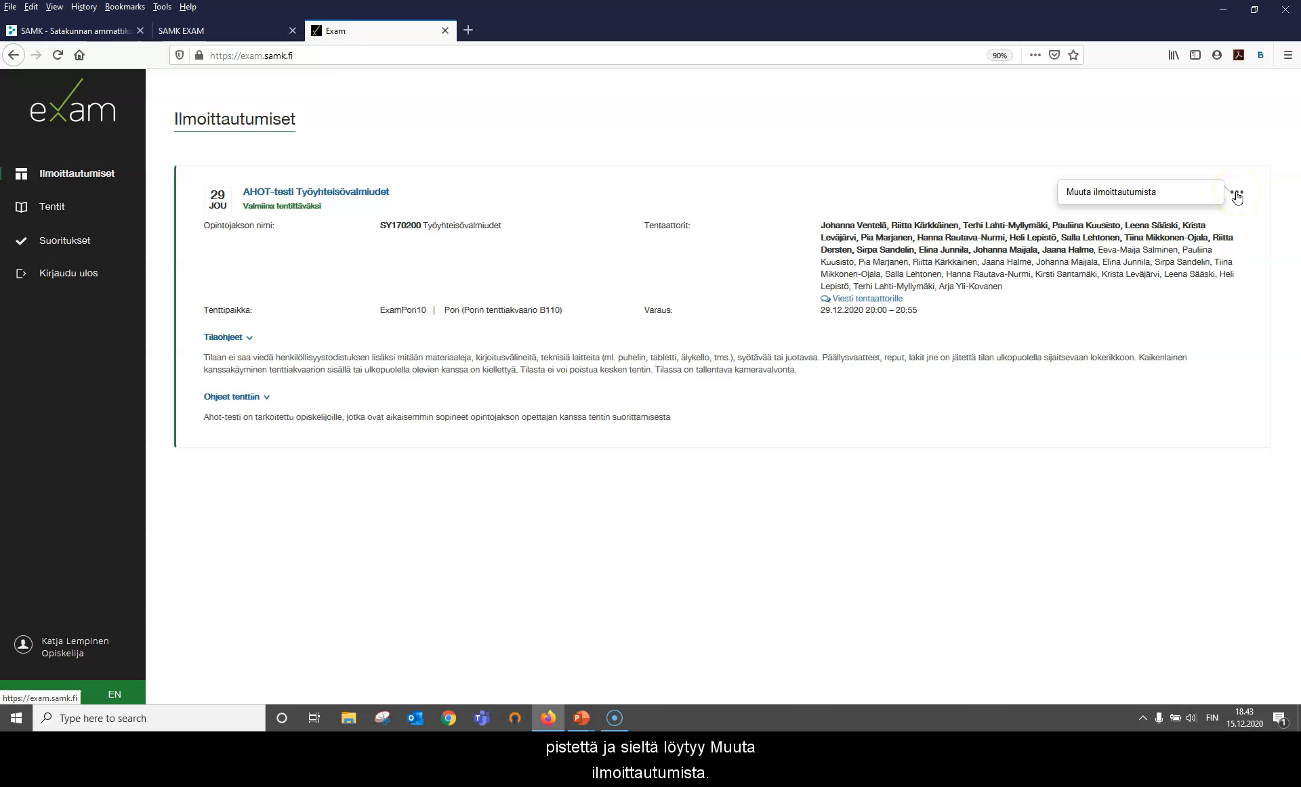
pyautogui.click(1236, 195)
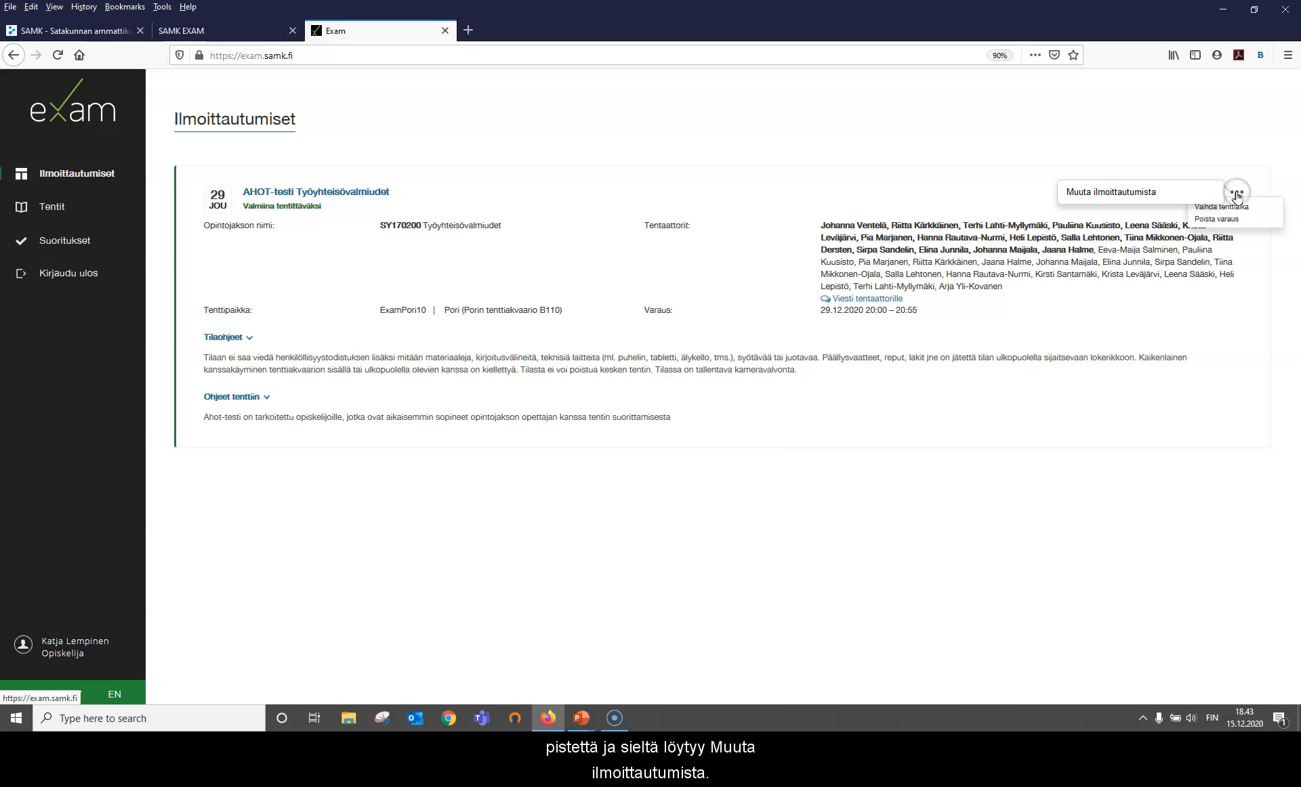